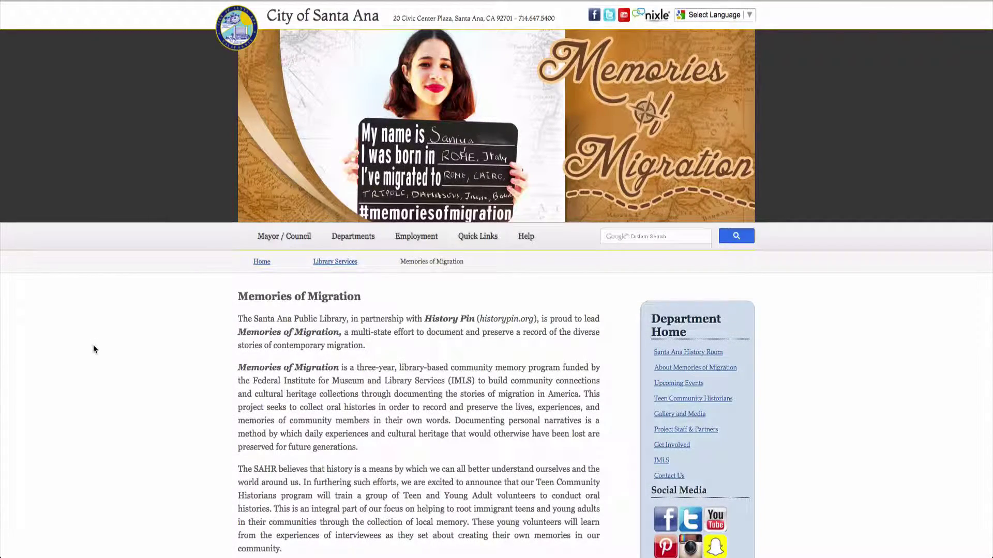
# Step: Scroll down the Santa Ana library's Memories of Migration page toward the Historypin collection link
pyautogui.scroll(-3, 93, 344)
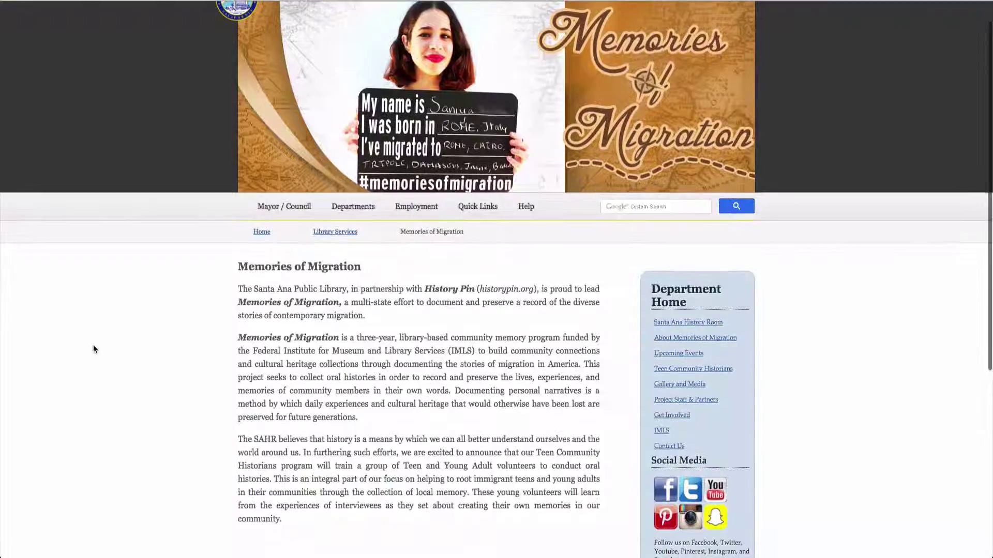
pyautogui.scroll(-2, 93, 345)
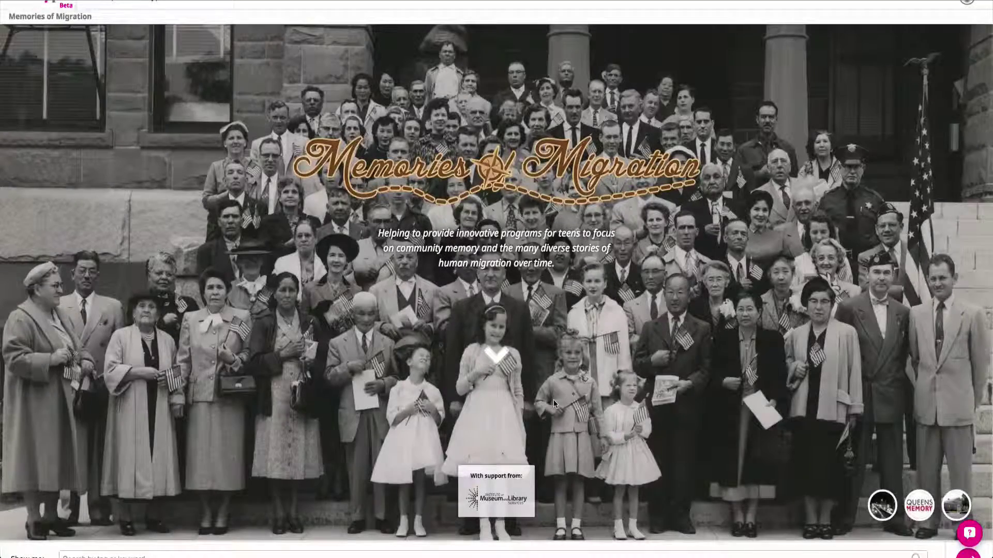
# Step: Dismiss the sign-up prompt, sign in, and jump down to the Memories of Migration map and pins
pyautogui.click(496, 362)
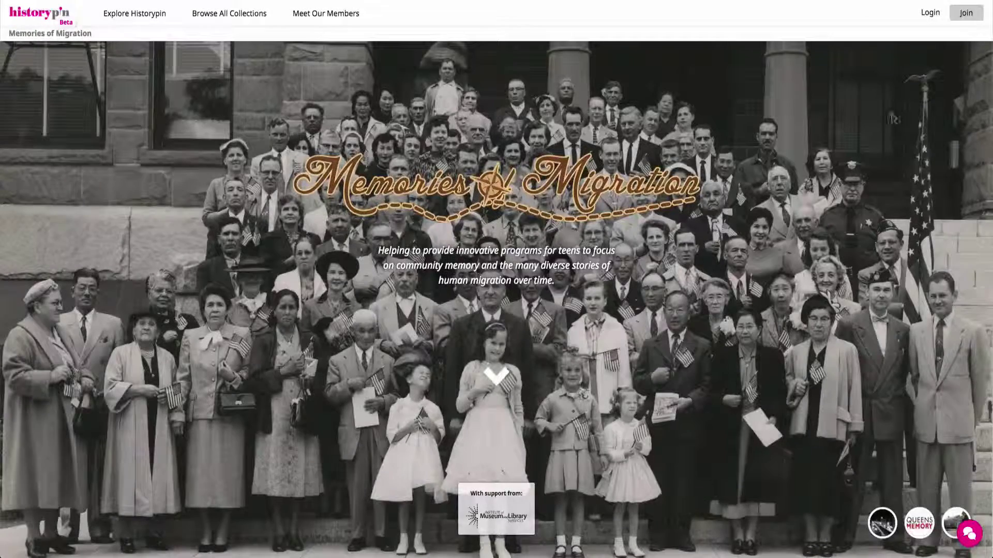
pyautogui.click(964, 14)
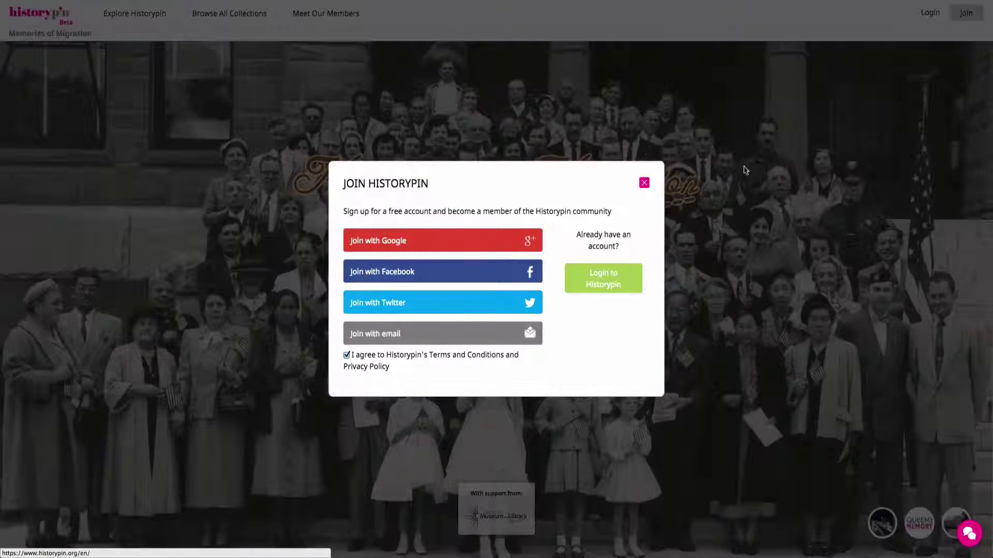
pyautogui.click(644, 183)
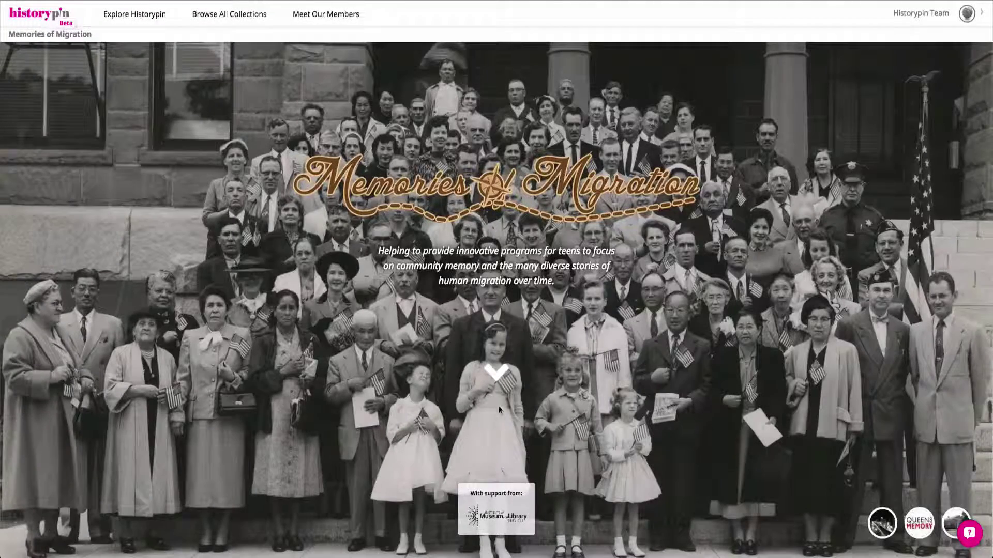
pyautogui.click(494, 379)
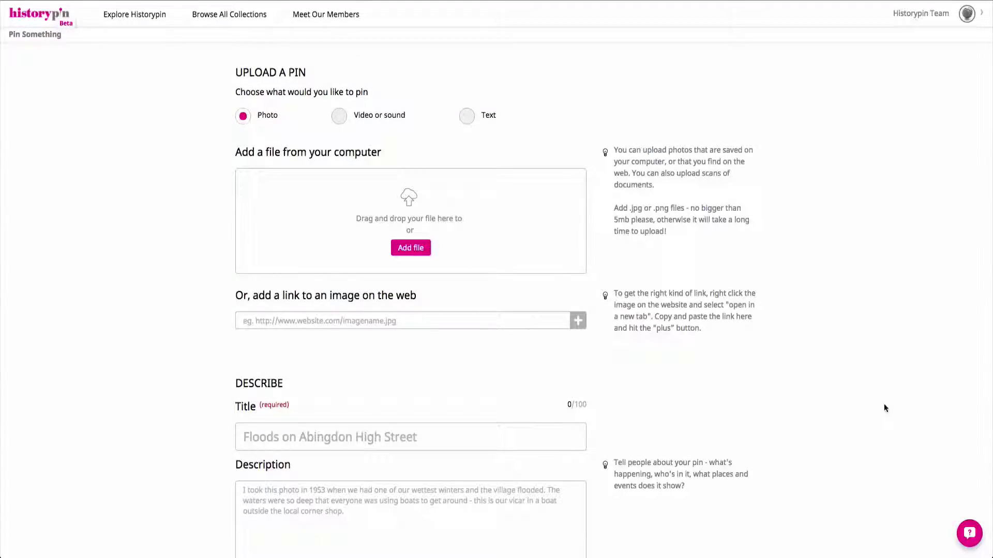
# Step: Try adding the Angel Island photo by drag-and-drop and by pasting its Wikimedia image link
pyautogui.click(796, 533)
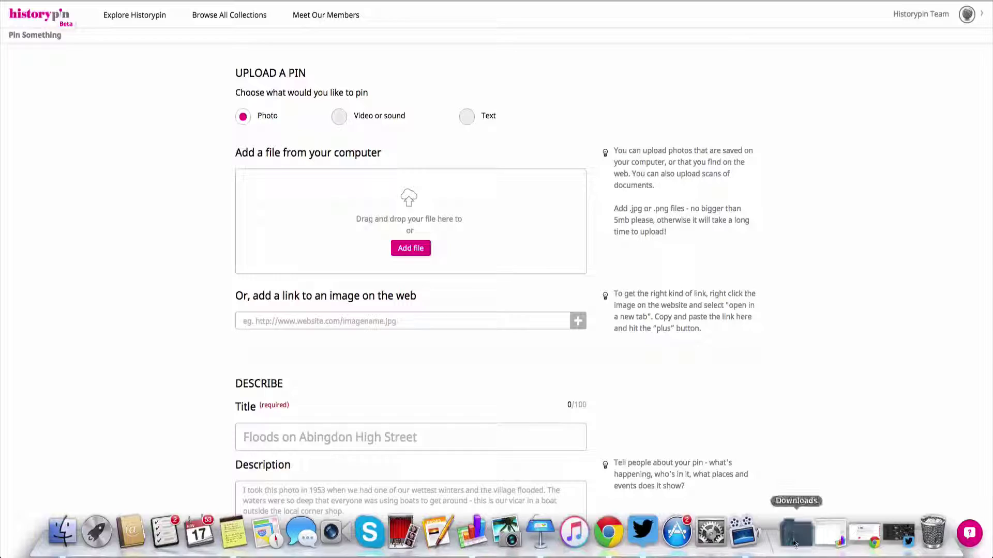
pyautogui.moveTo(796, 509); pyautogui.dragTo(405, 209)
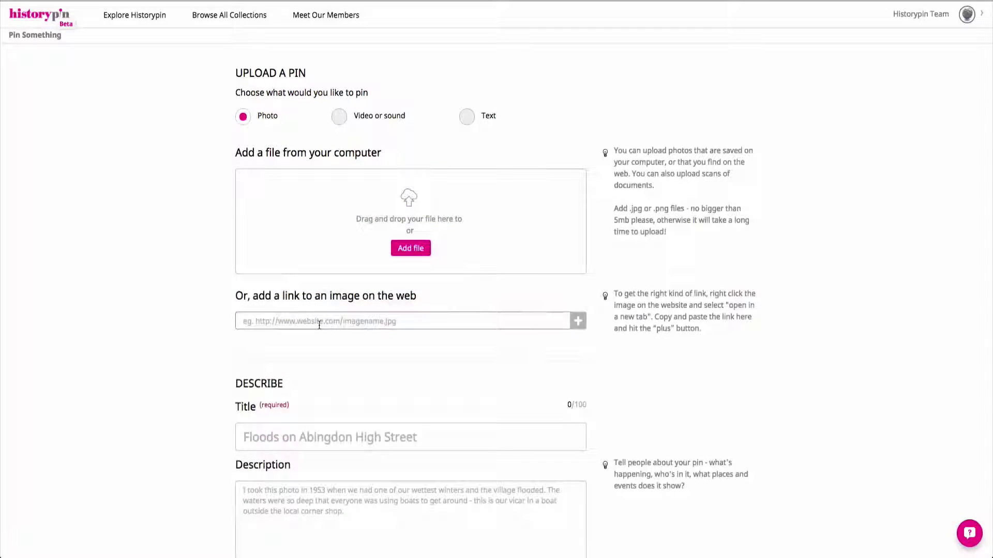
pyautogui.click(319, 325)
pyautogui.hotkey('ctrl', 'v')
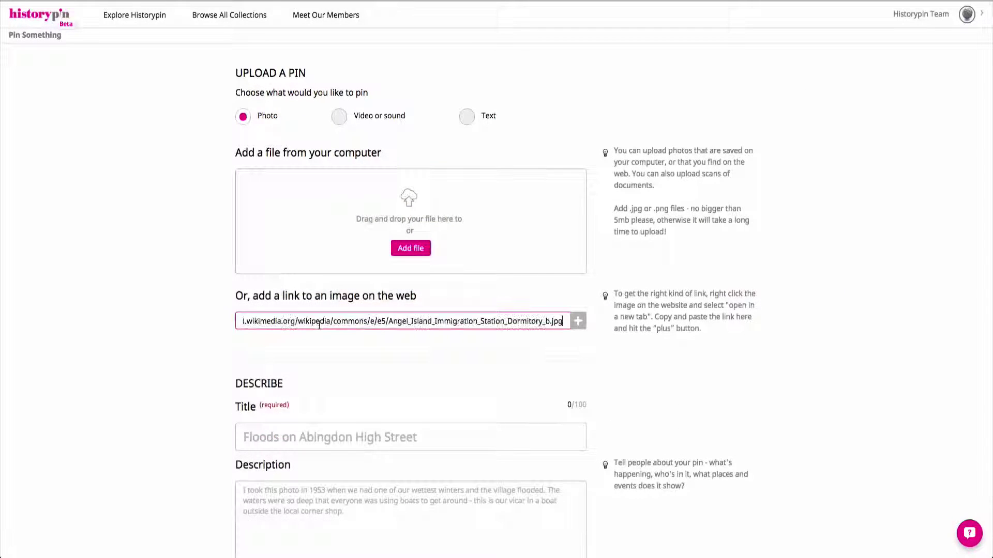
pyautogui.click(577, 321)
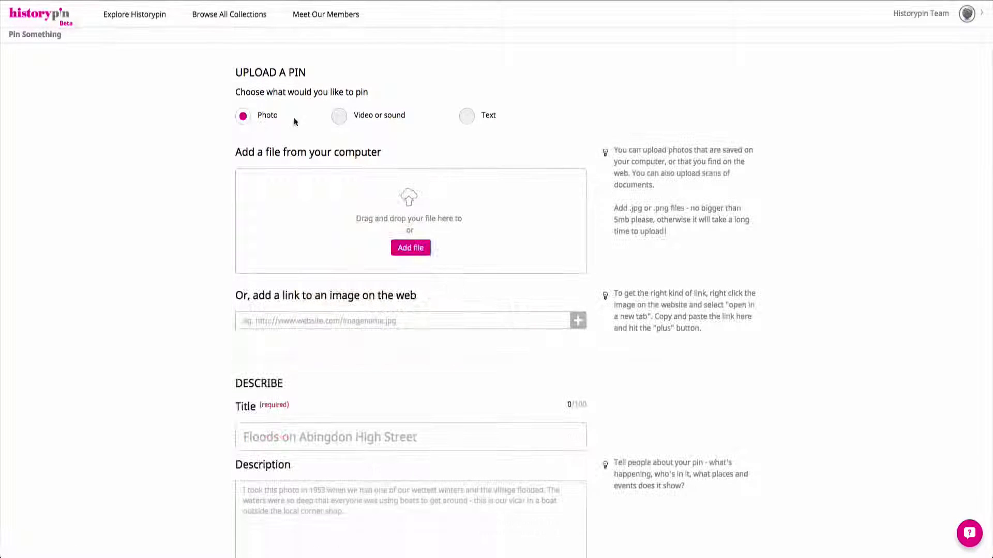
# Step: Try a video pin by embedding a pasted YouTube link
pyautogui.click(339, 119)
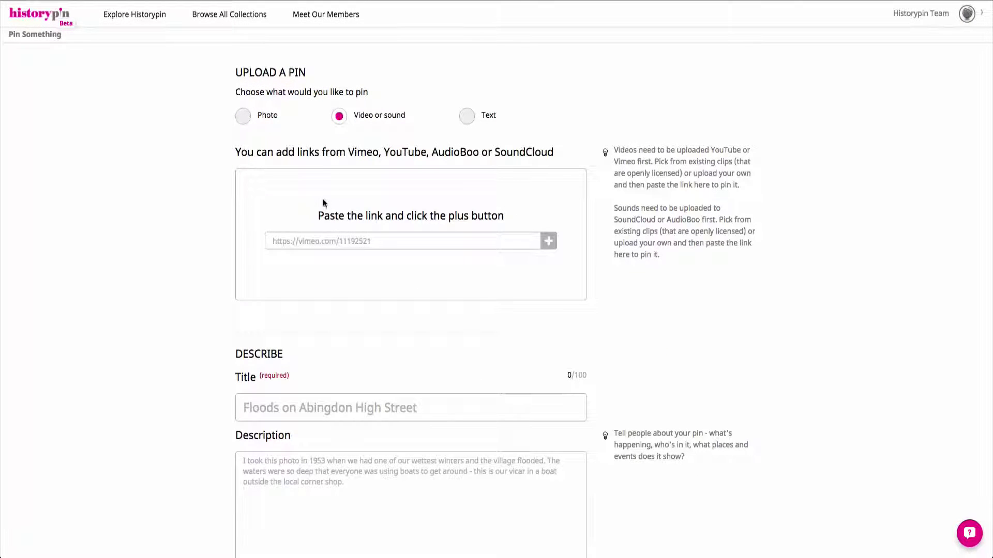
pyautogui.click(304, 240)
pyautogui.write('https://www.youtube.com/watch?v=QsbFiJSJNXE')
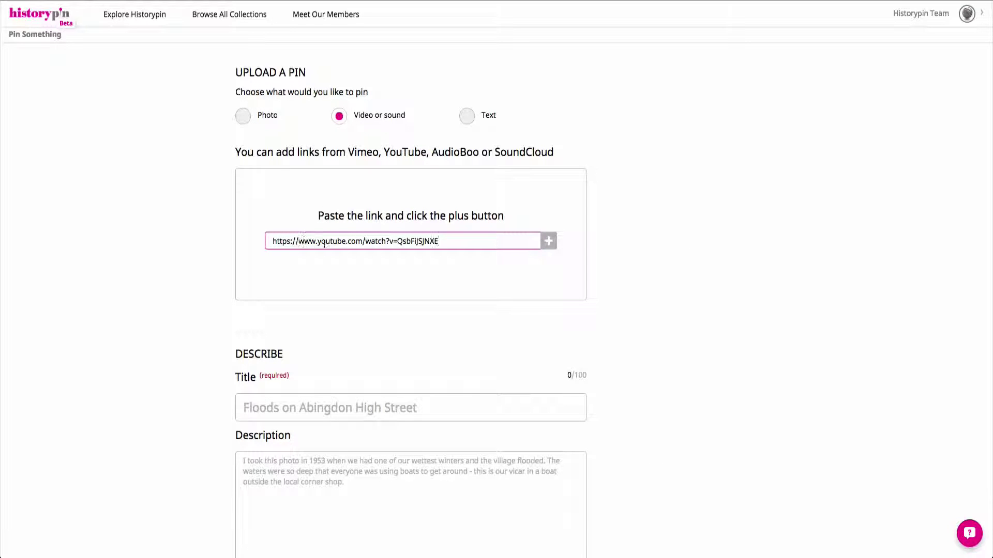
pyautogui.click(549, 241)
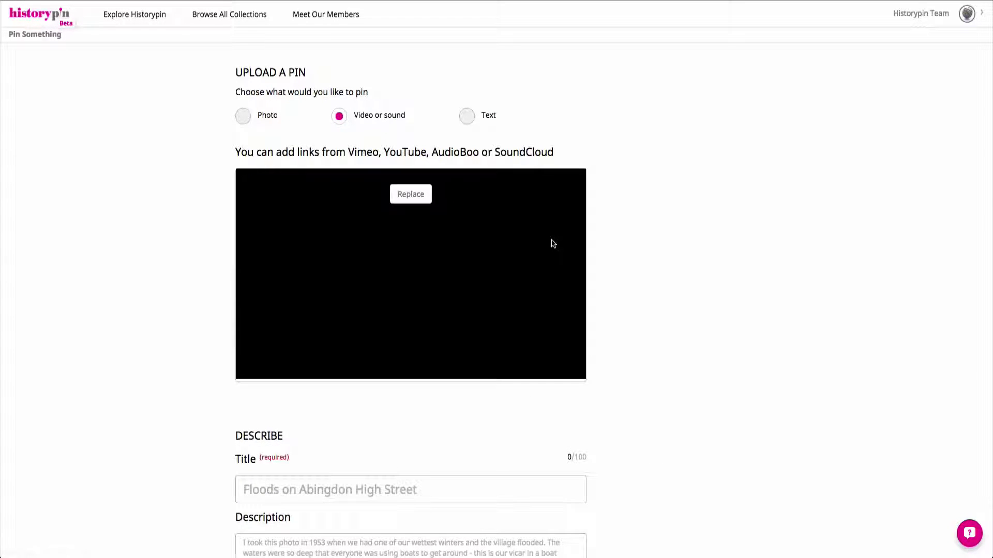
# Step: Make it a Text pin and start the text with 'My migrat...'
pyautogui.click(243, 115)
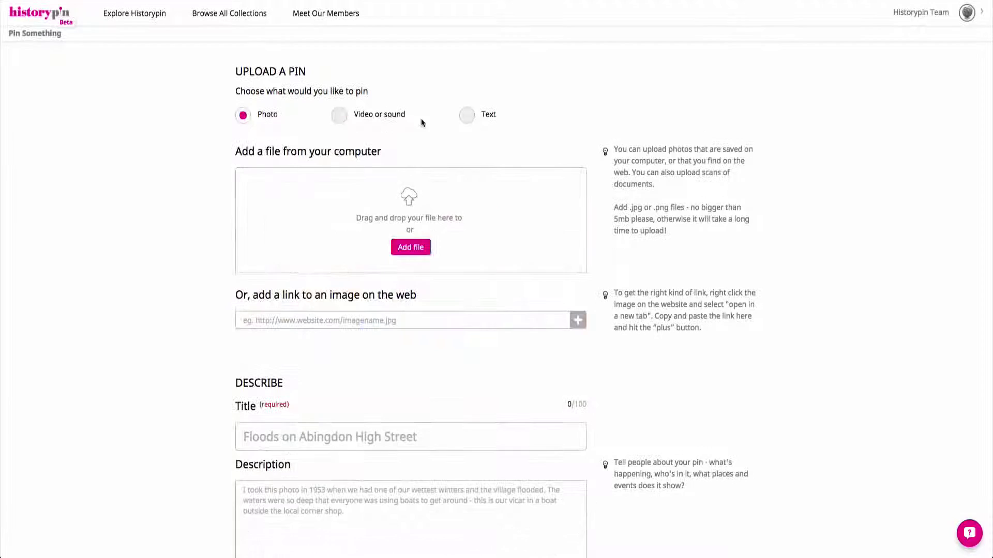
pyautogui.click(468, 119)
pyautogui.click(291, 186)
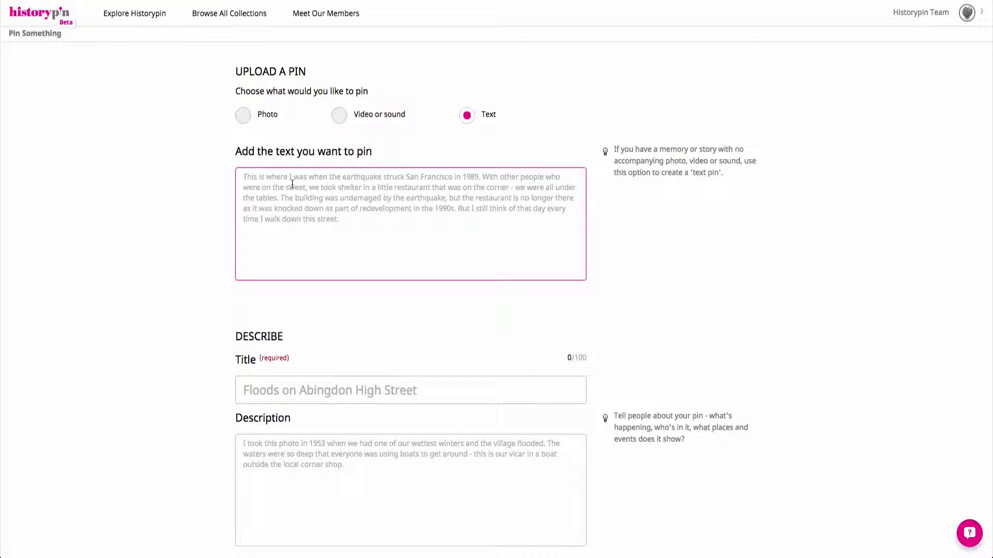
pyautogui.write('My migrat')
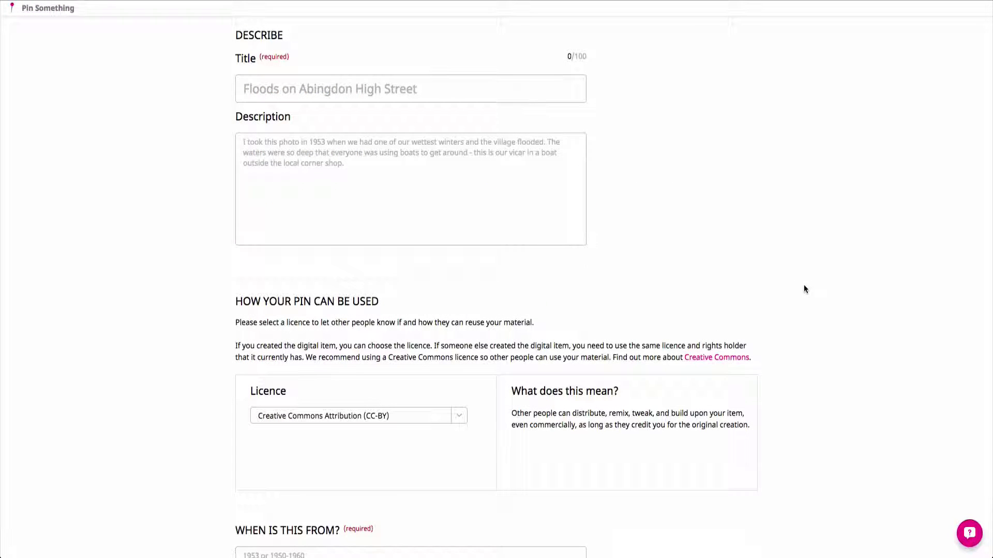
pyautogui.scroll(-1, 801, 288)
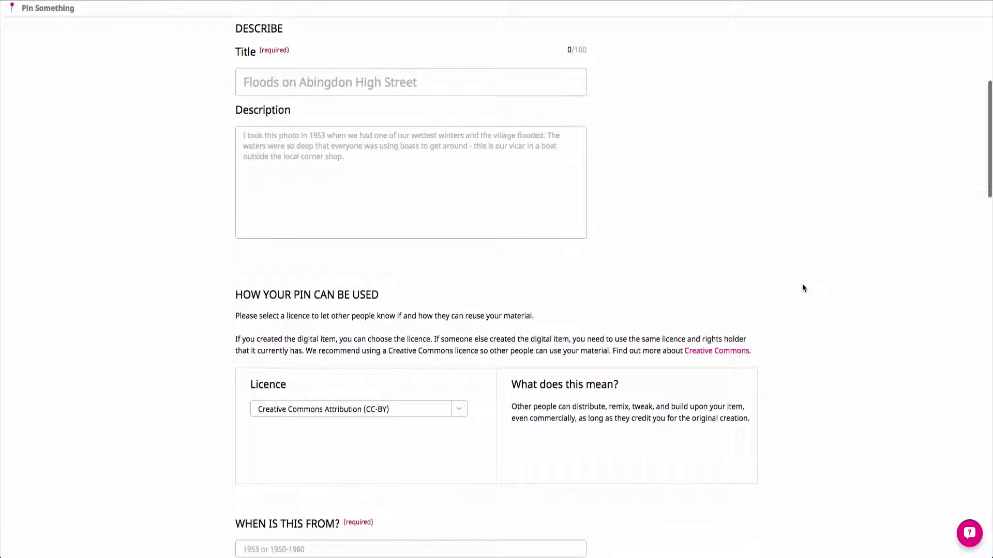
pyautogui.scroll(-2, 791, 339)
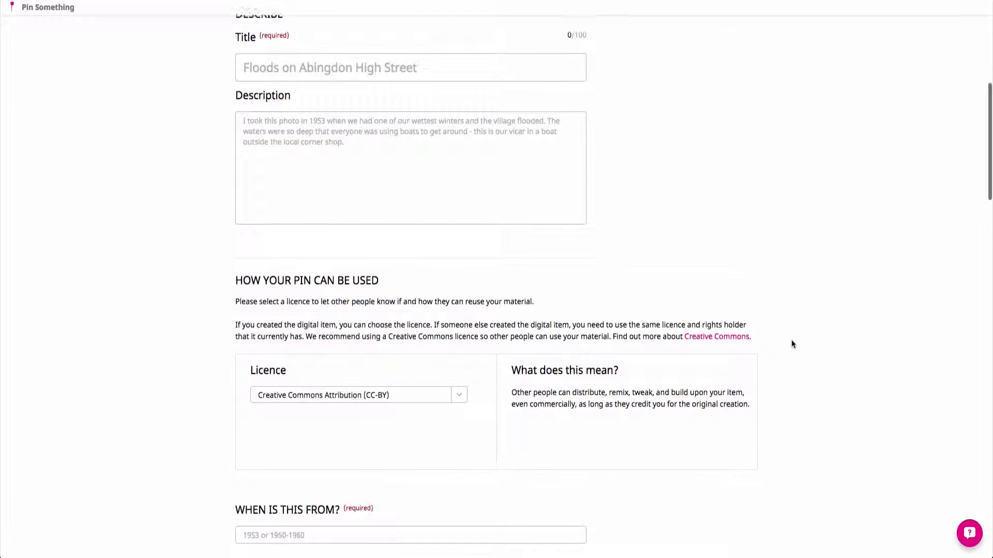
pyautogui.scroll(-5, 791, 341)
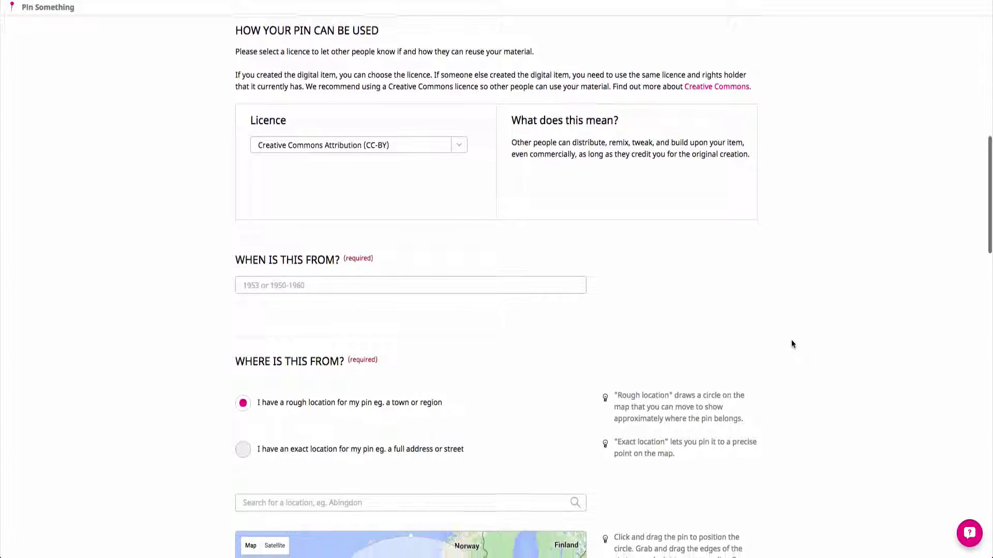
pyautogui.scroll(1, 791, 343)
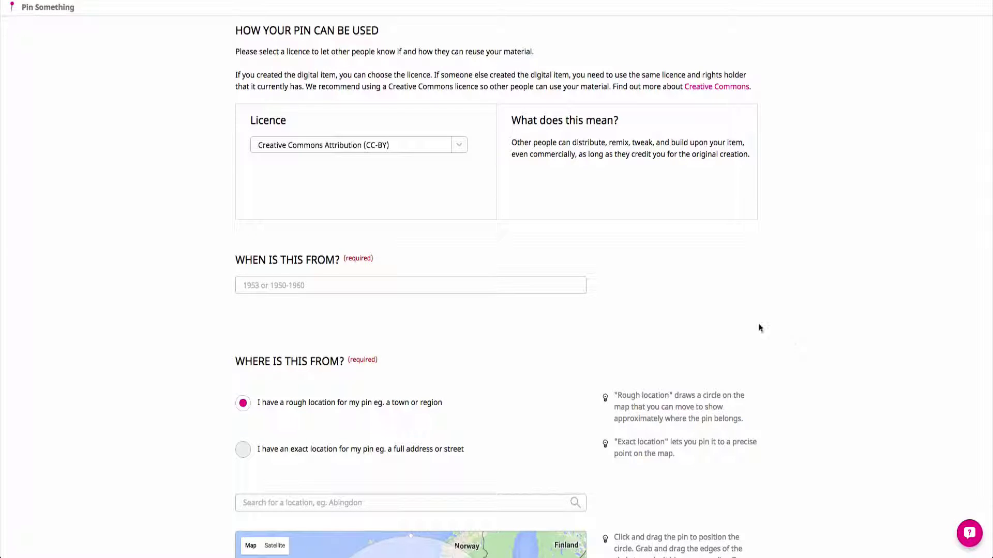
pyautogui.click(459, 145)
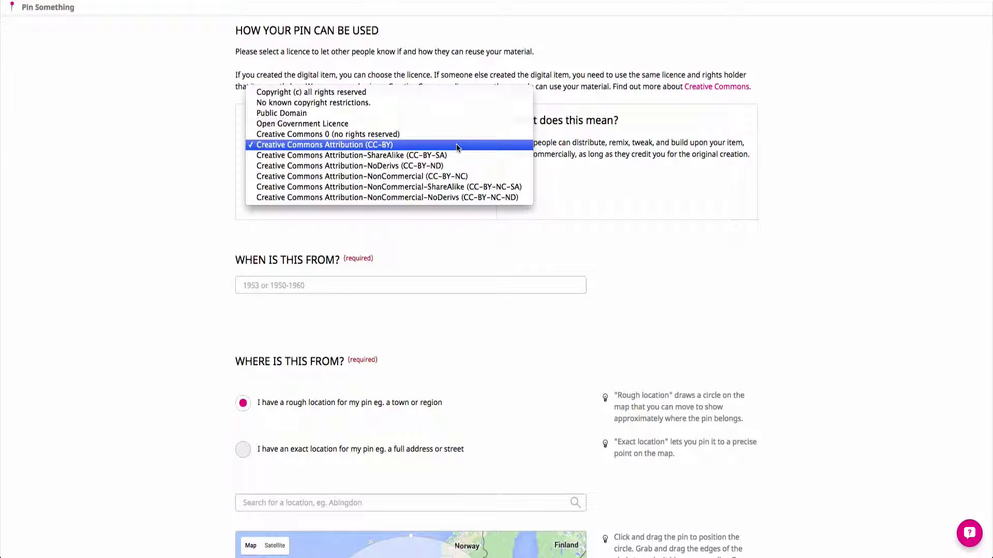
pyautogui.click(457, 145)
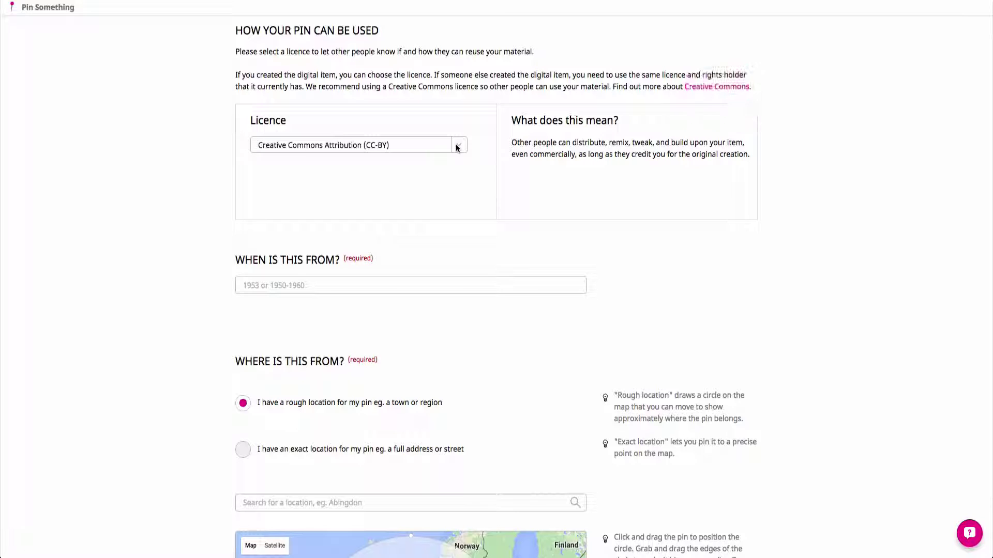
# Step: Change the pin's 'When is this from?' date from 1953 to 1950-1960
pyautogui.click(255, 287)
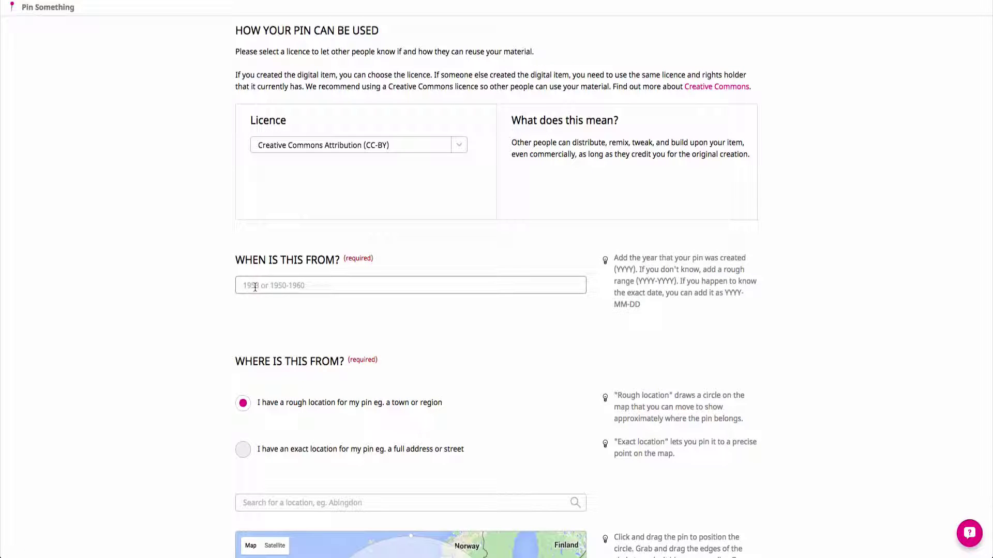
pyautogui.click(255, 287)
pyautogui.write('1953')
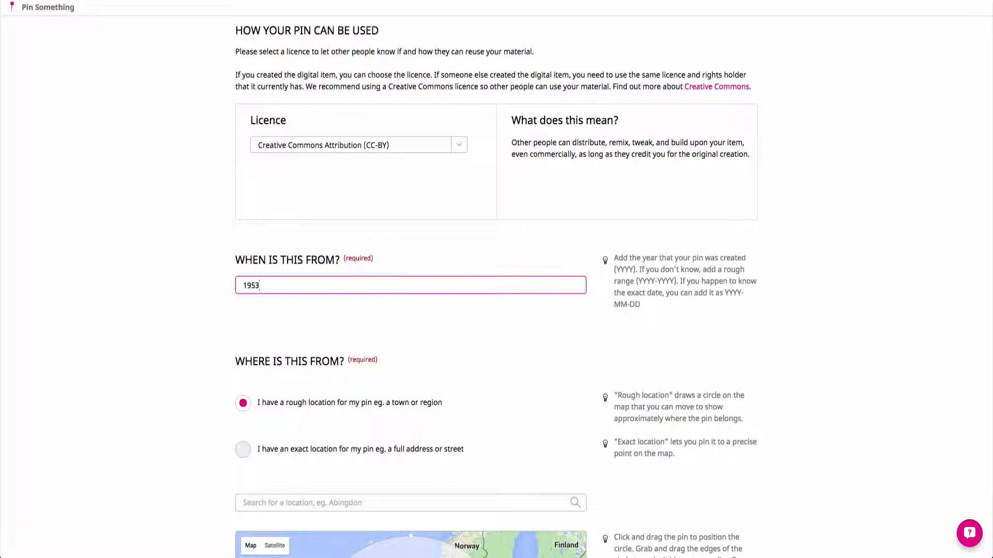
pyautogui.press('BackSpace')
pyautogui.press('BackSpace')
pyautogui.press('BackSpace')
pyautogui.press('BackSpace')
pyautogui.write('1950-1960')
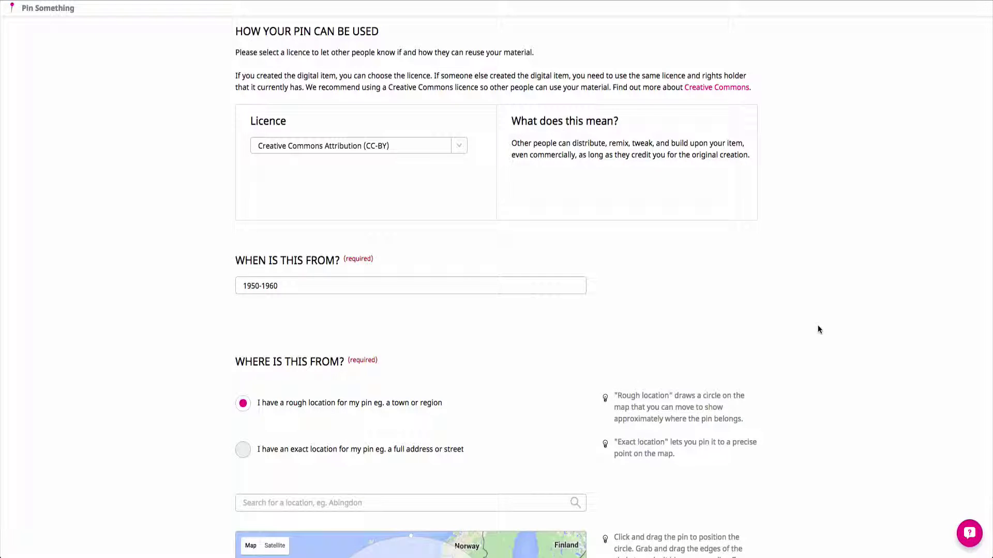
# Step: Set the pin's rough location to Los Angeles, CA, United States
pyautogui.scroll(-1, 818, 325)
pyautogui.scroll(-6, 817, 326)
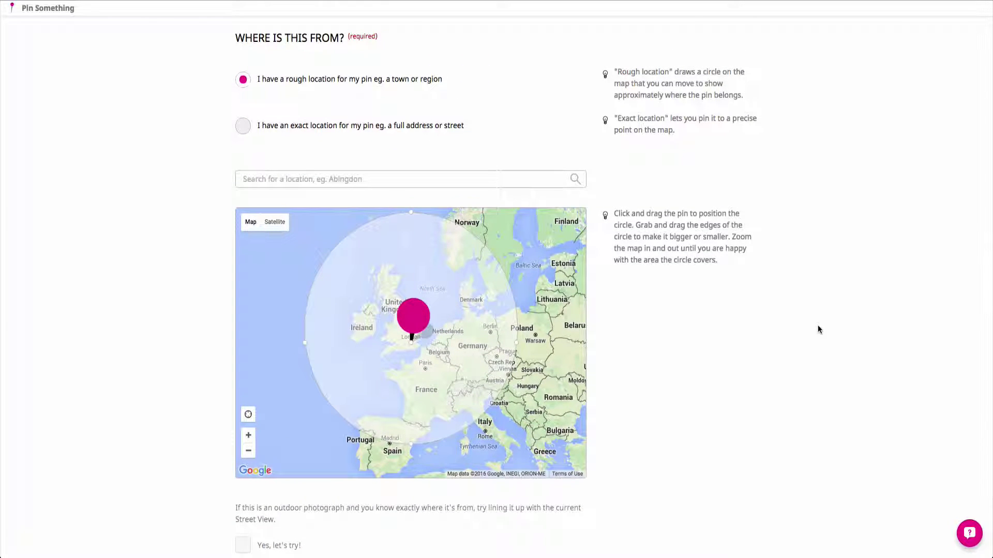
pyautogui.click(277, 178)
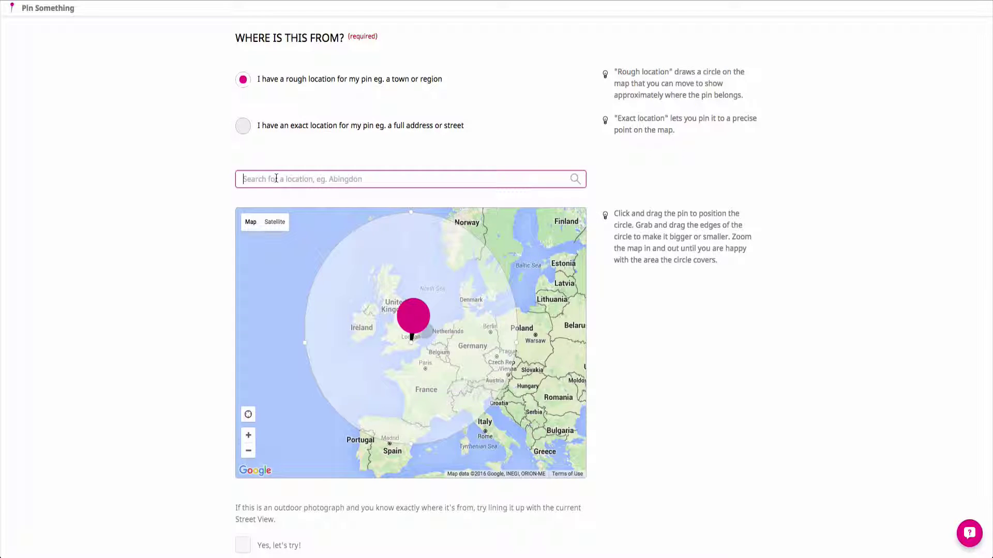
pyautogui.write('Los Ange')
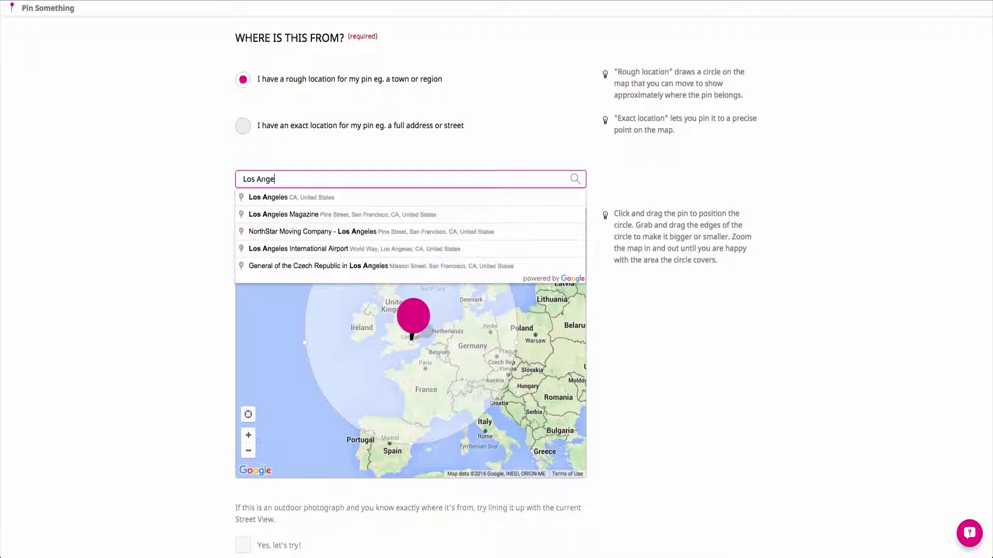
pyautogui.write('les, CA, Un')
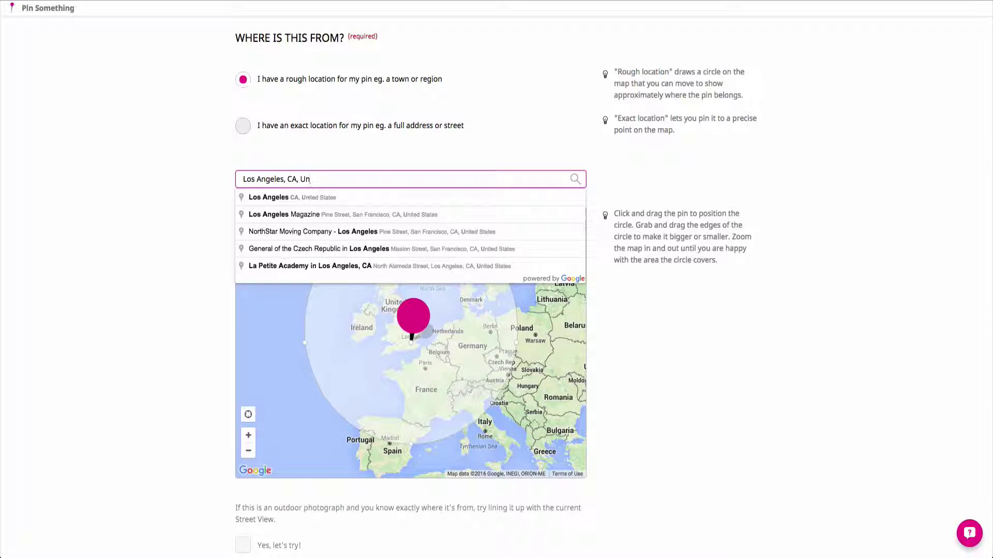
pyautogui.click(289, 198)
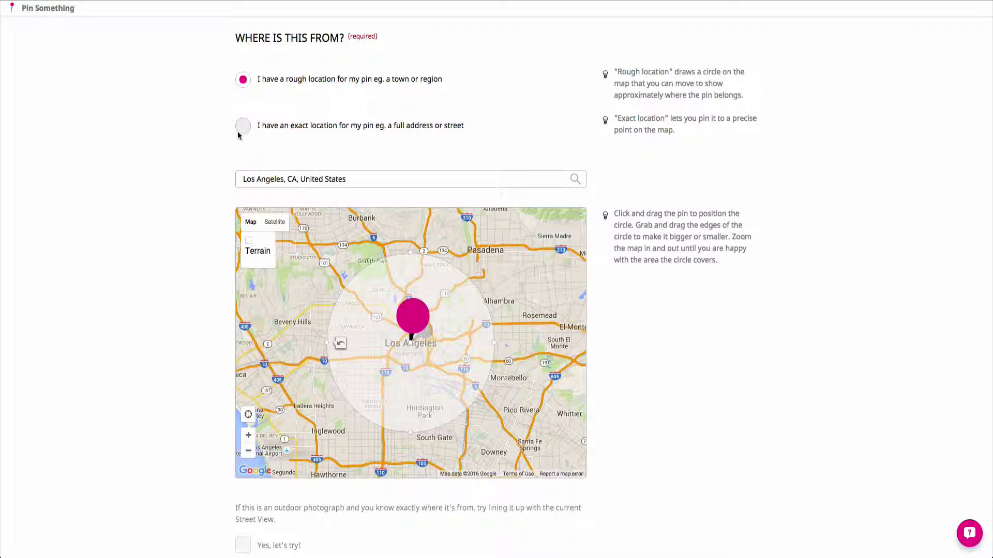
# Step: Switch to an exact location at Santa Ana Public Library, Civic Center Plaza, Santa Ana
pyautogui.click(243, 127)
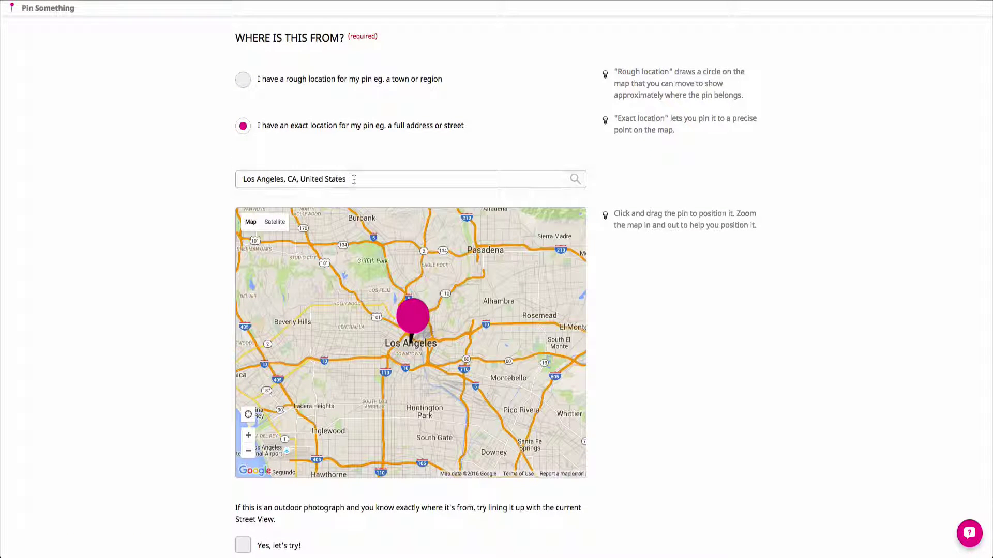
pyautogui.moveTo(353, 179); pyautogui.dragTo(224, 181)
pyautogui.write('Santa ')
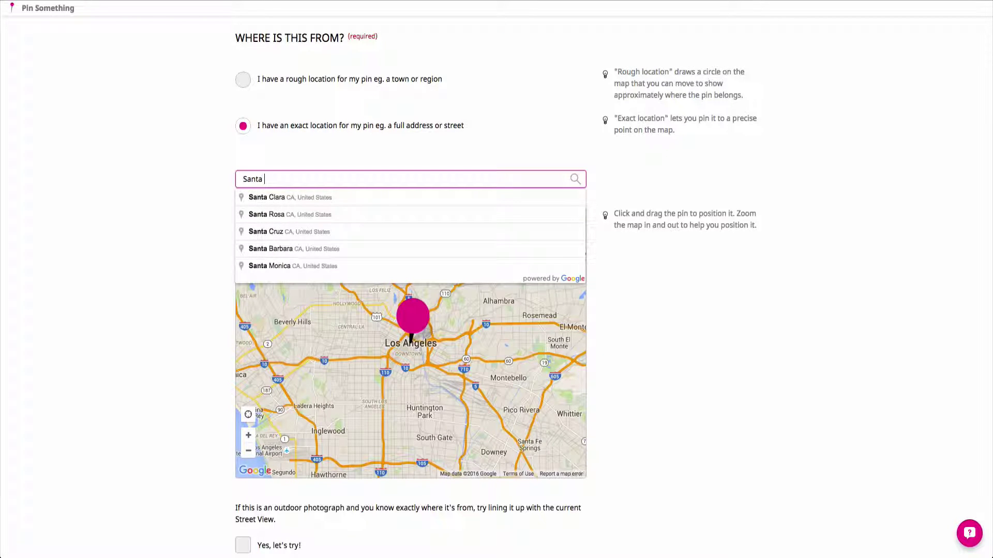
pyautogui.write('Ana Public Library')
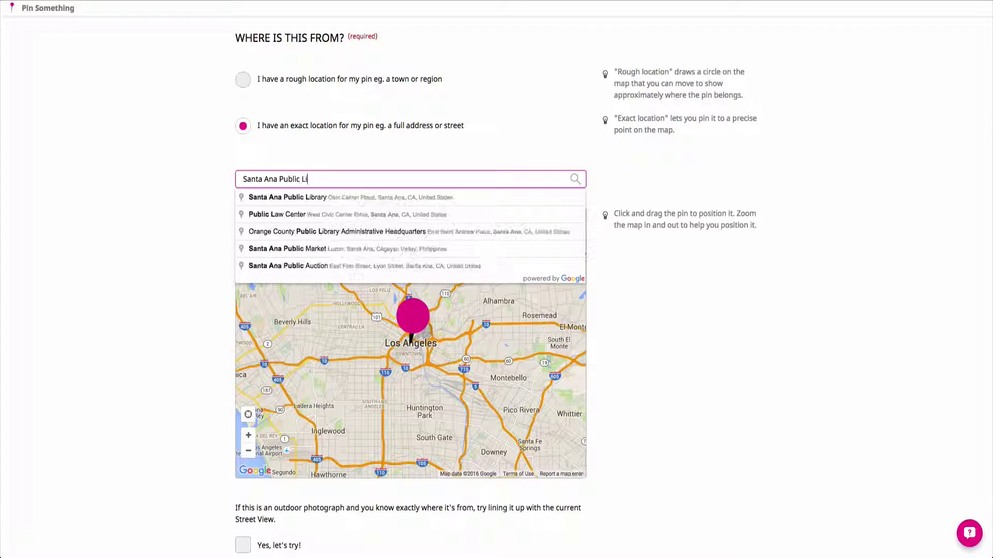
pyautogui.click(286, 197)
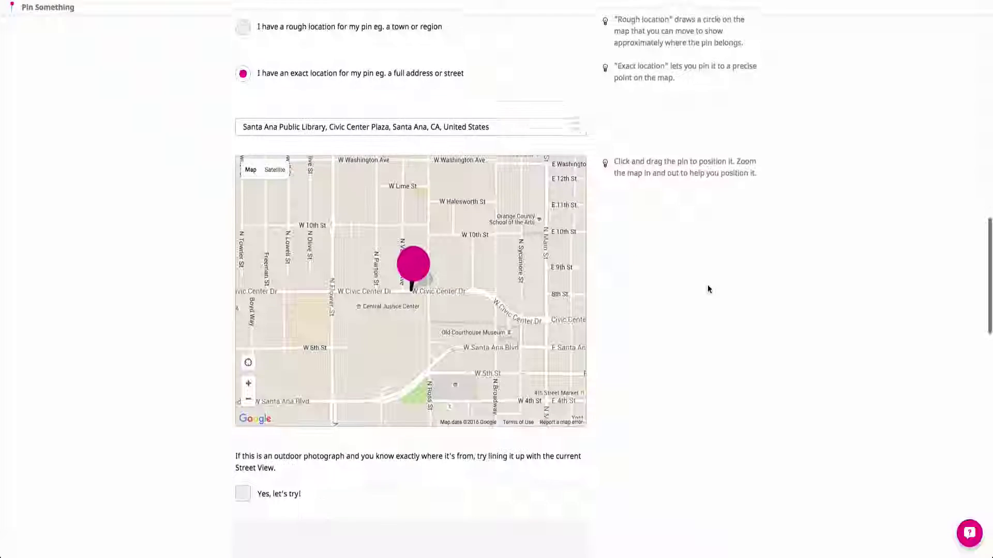
pyautogui.scroll(-3, 708, 289)
pyautogui.scroll(-5, 708, 289)
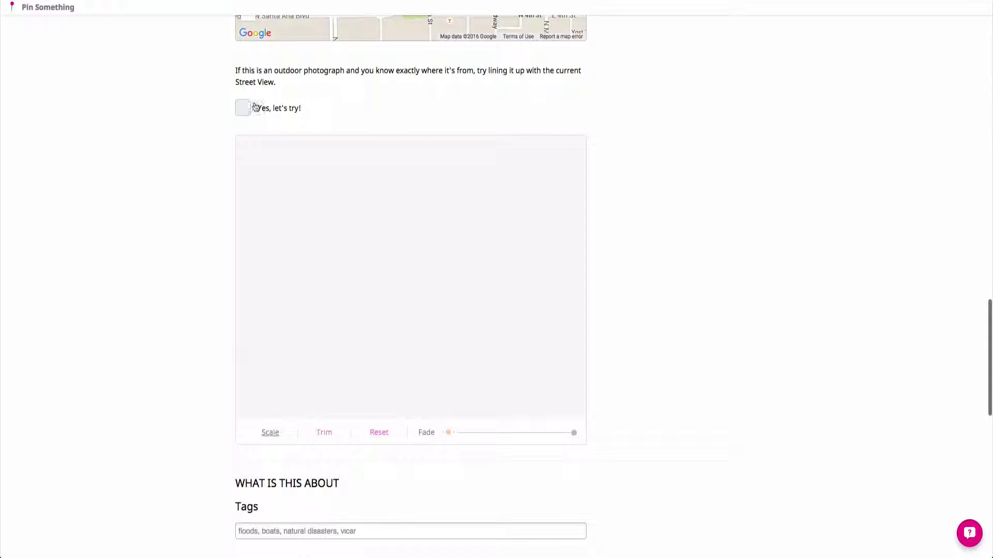
# Step: Line the photo up in Street View facing the building on W Civic Center Dr near N Van Ness Ave
pyautogui.click(246, 109)
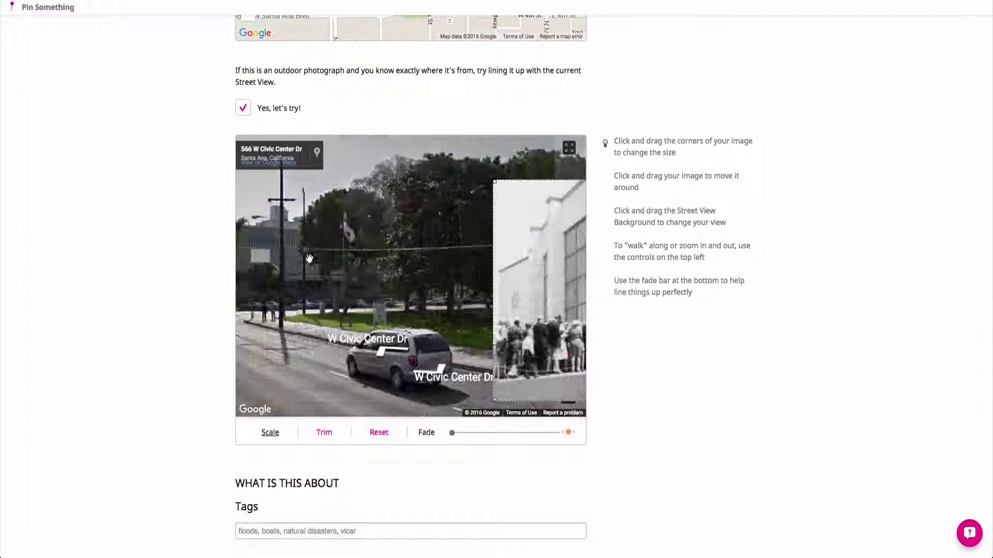
pyautogui.moveTo(377, 264); pyautogui.dragTo(230, 264)
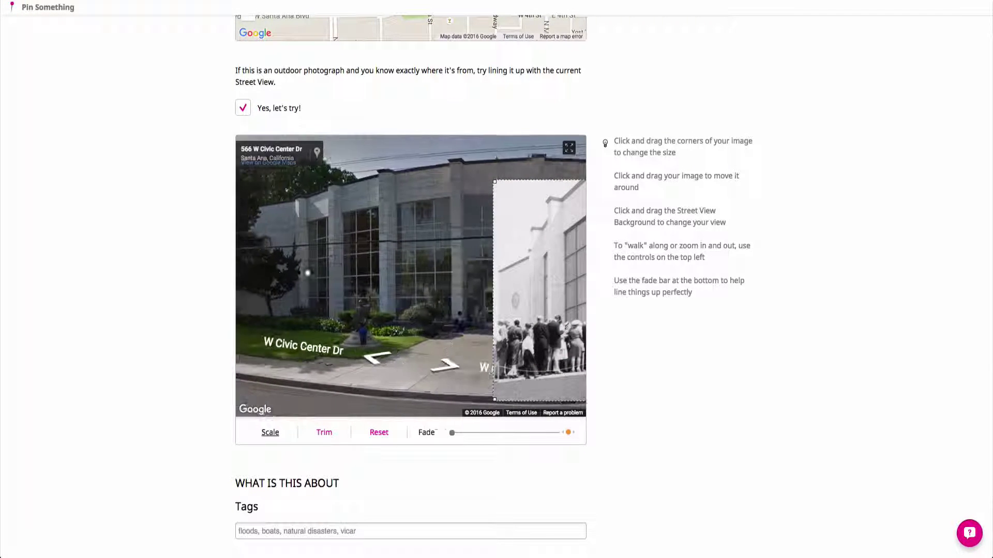
pyautogui.click(444, 366)
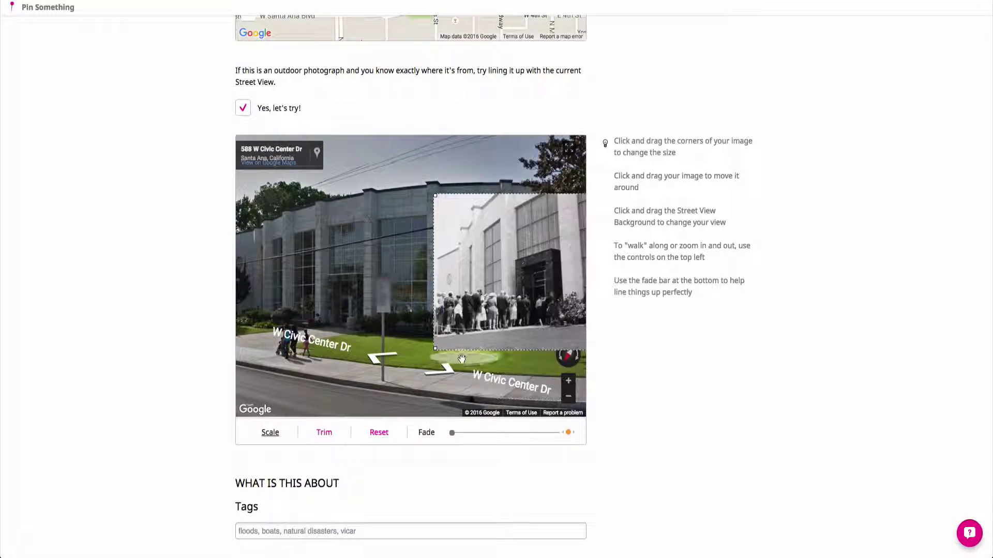
pyautogui.click(447, 372)
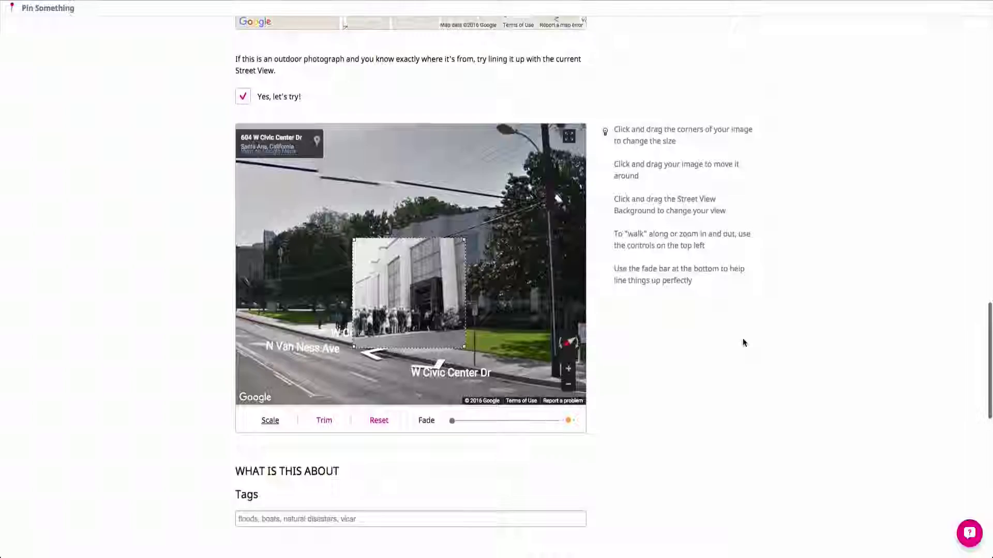
pyautogui.scroll(-5, 743, 338)
# Step: Filter collections by 'Historypin' and add the pin to Historypin Team's Collection
pyautogui.scroll(-3, 742, 342)
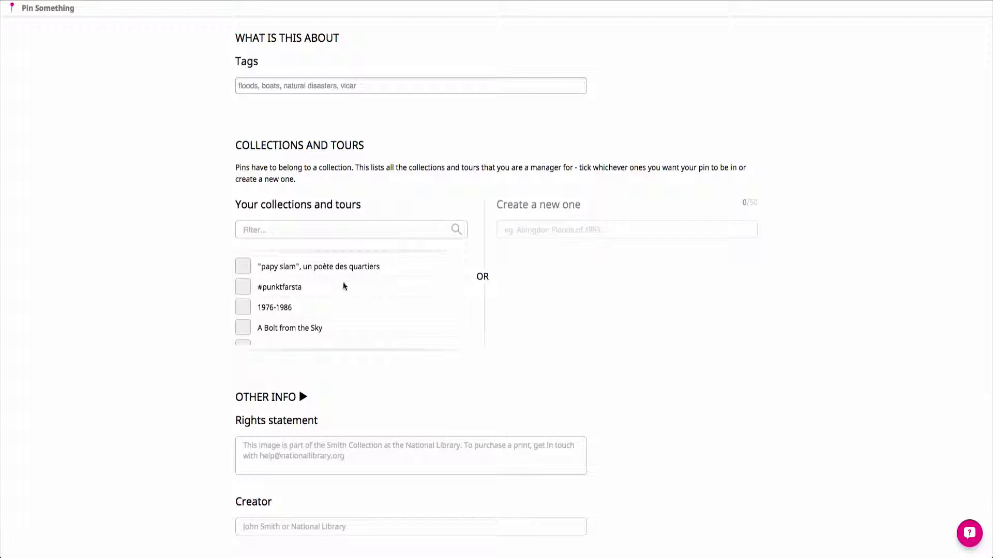
pyautogui.scroll(-10, 315, 287)
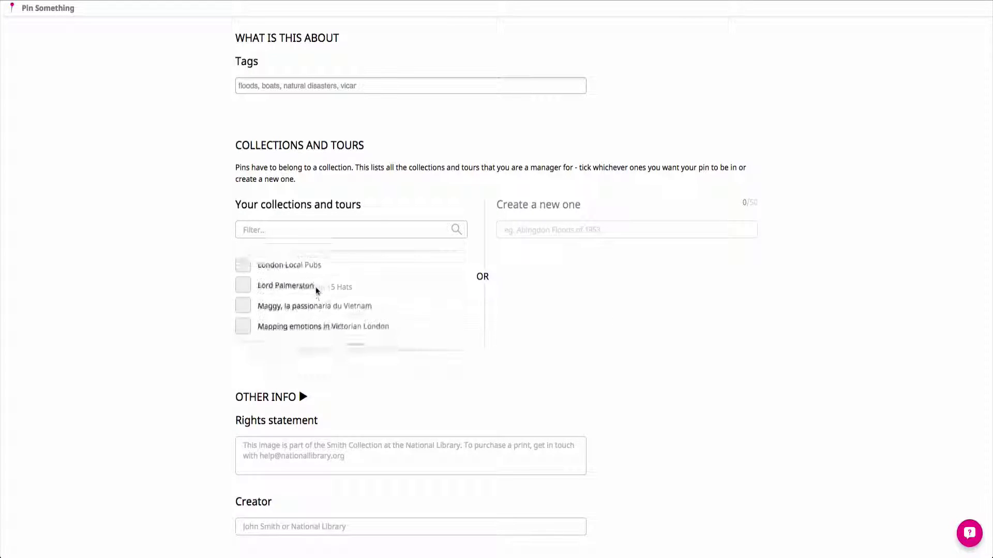
pyautogui.scroll(-4, 316, 286)
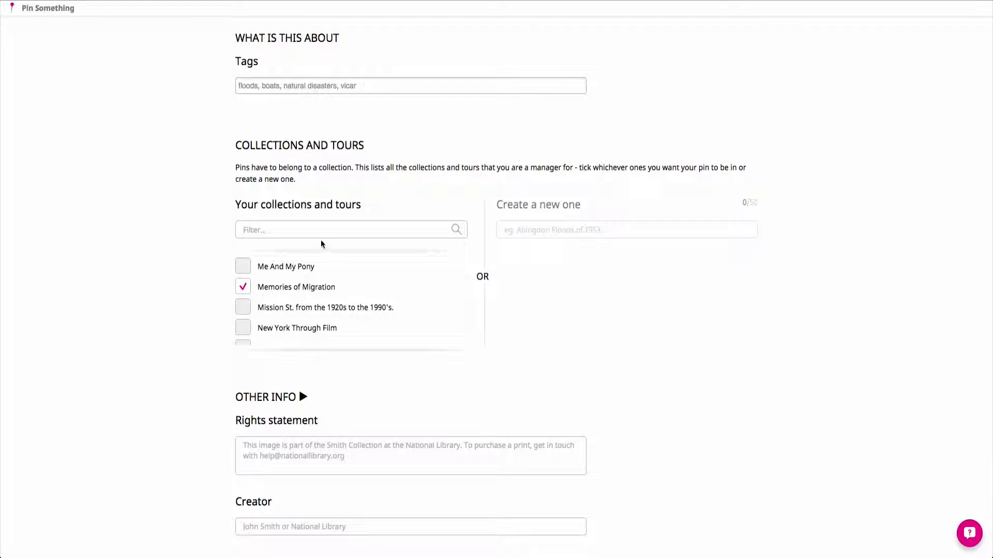
pyautogui.click(334, 229)
pyautogui.write('Historypin')
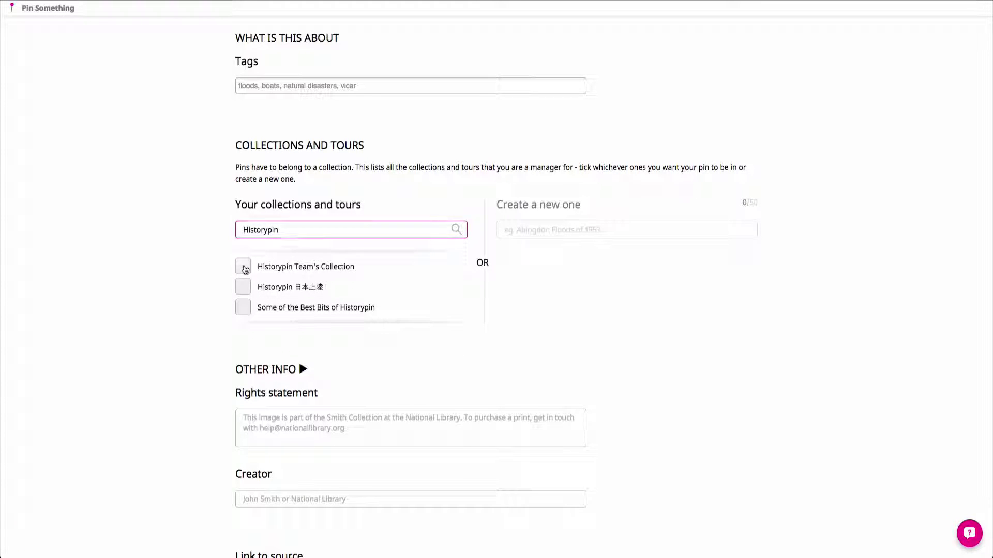
pyautogui.click(243, 268)
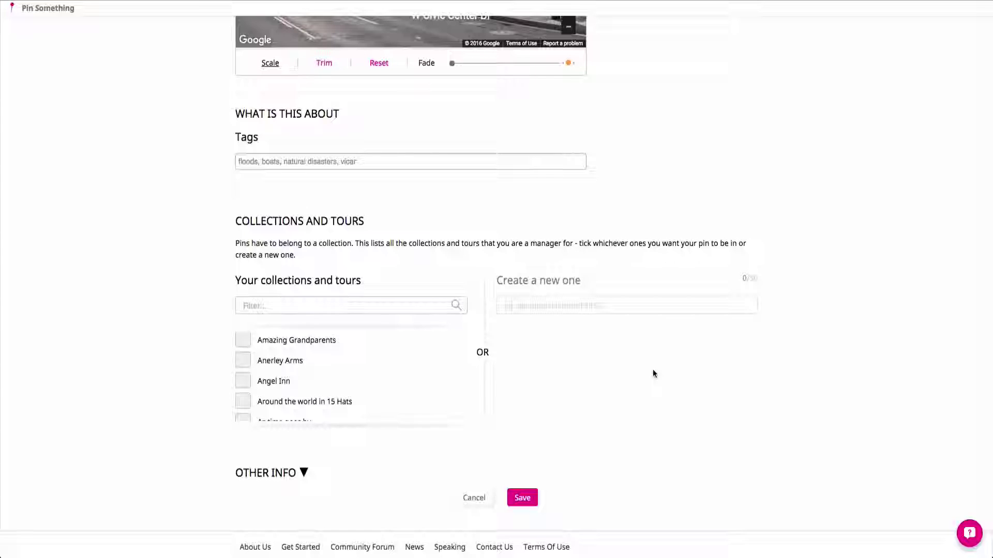
# Step: Expand Other Info and review the Rights statement, Creator, Link and Identifier fields
pyautogui.click(268, 471)
pyautogui.scroll(-3, 304, 472)
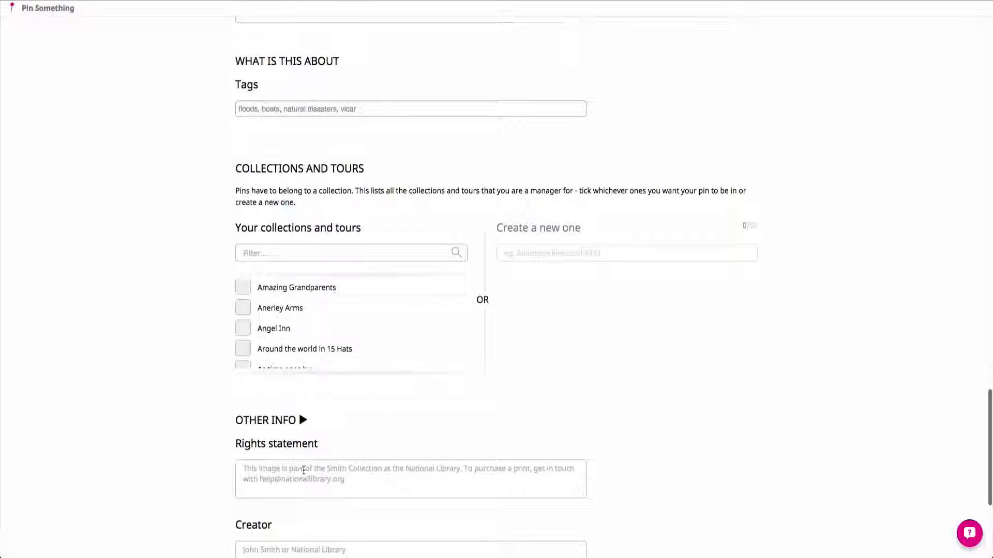
pyautogui.scroll(-2, 305, 475)
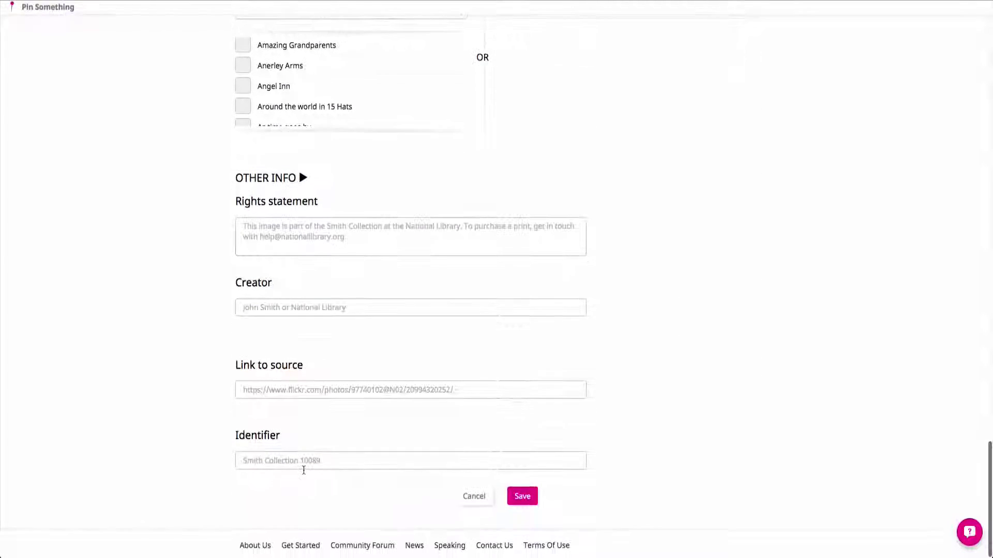
pyautogui.click(304, 469)
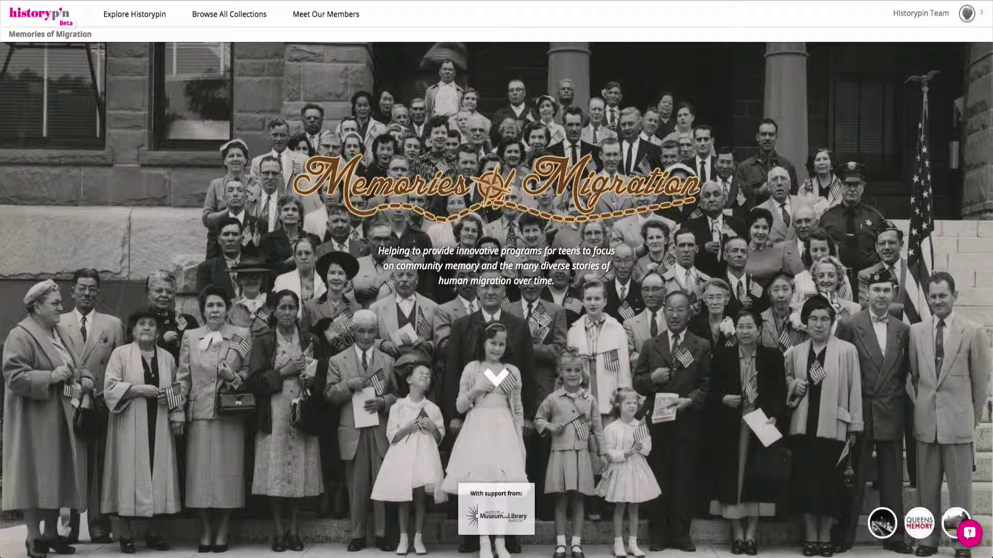
# Step: Jump down to the collection's gallery and open the pin sort options
pyautogui.click(496, 378)
pyautogui.click(870, 35)
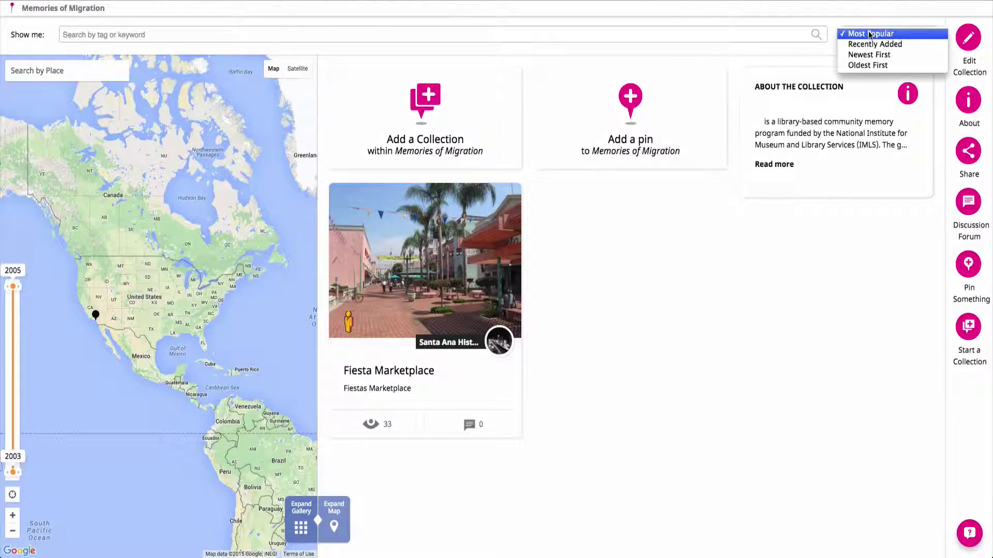